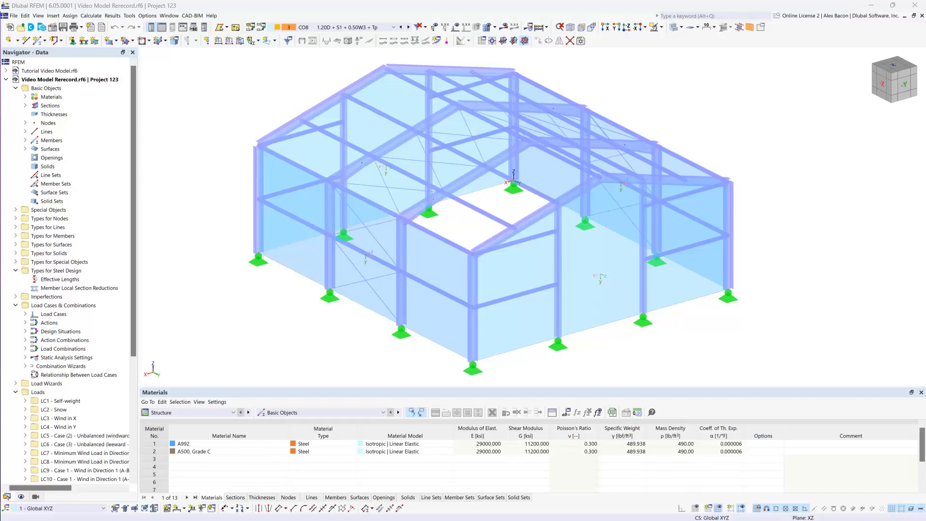
- Select the four haunched rafters of the two interior frames (members 6, 8, 10 and 12) and open them for editing
click(231, 298)
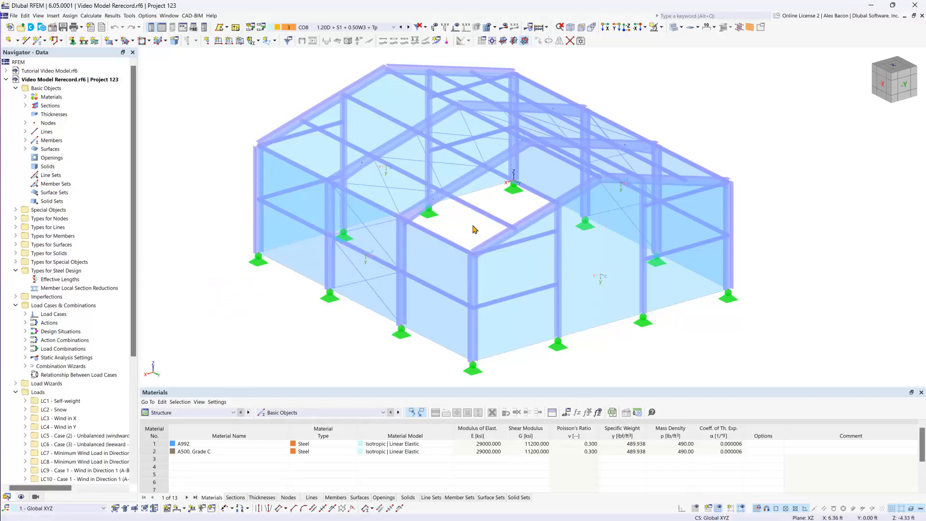
ctrl+middle_drag(473, 226, 472, 225)
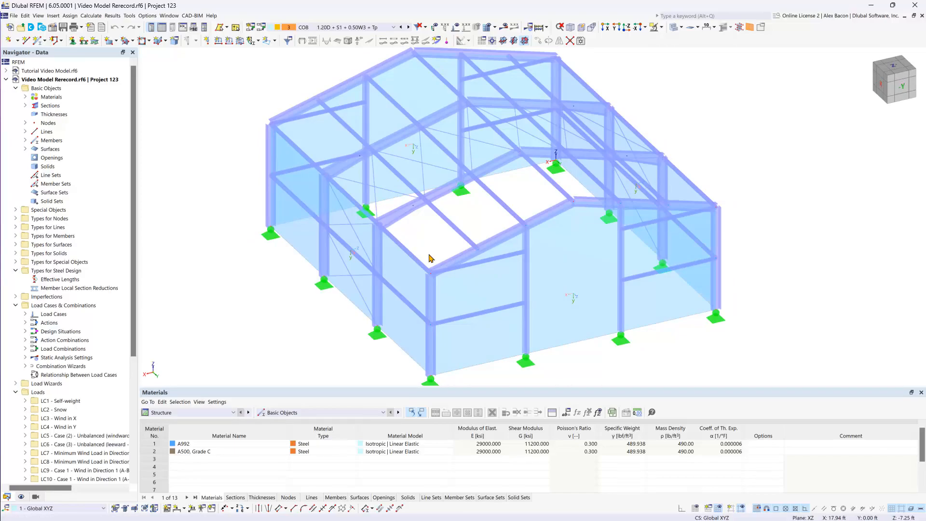
ctrl+click(401, 213)
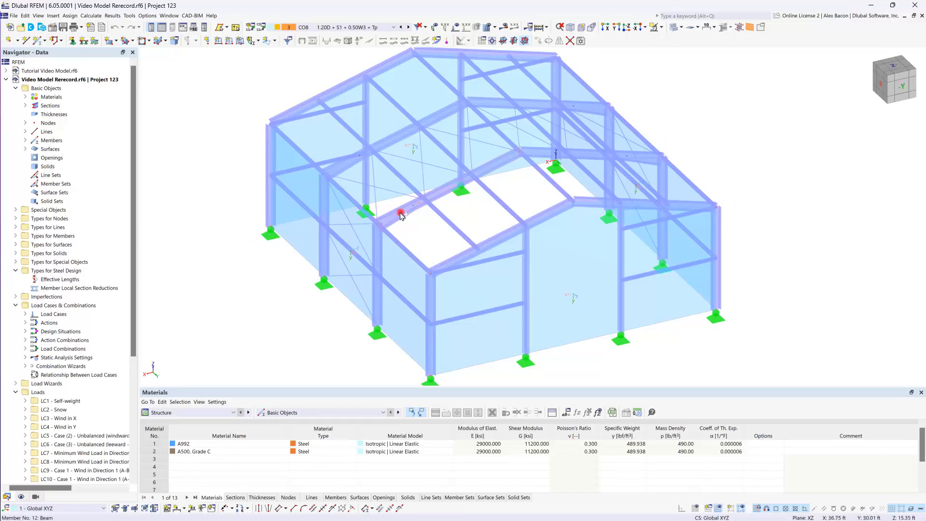
ctrl+click(353, 162)
ctrl+click(495, 100)
ctrl+click(543, 152)
double_click(542, 152)
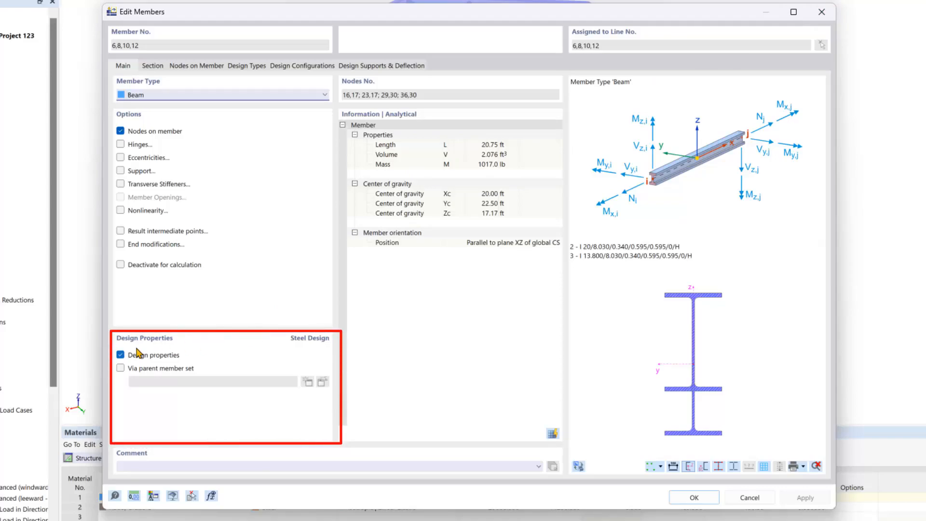
- Create AISC 360 effective lengths for the rafters, with Mcr according to Chapter F and Cb automatically according to F1-1
click(244, 71)
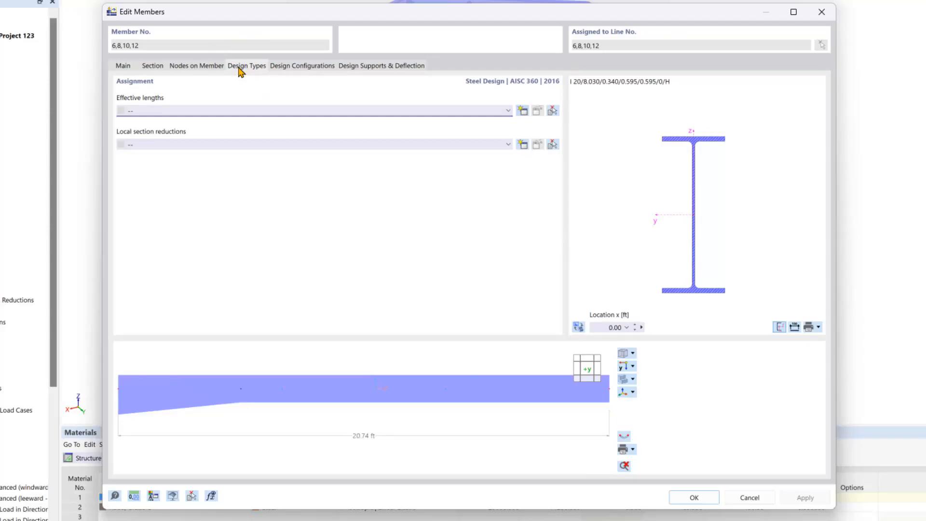
click(523, 111)
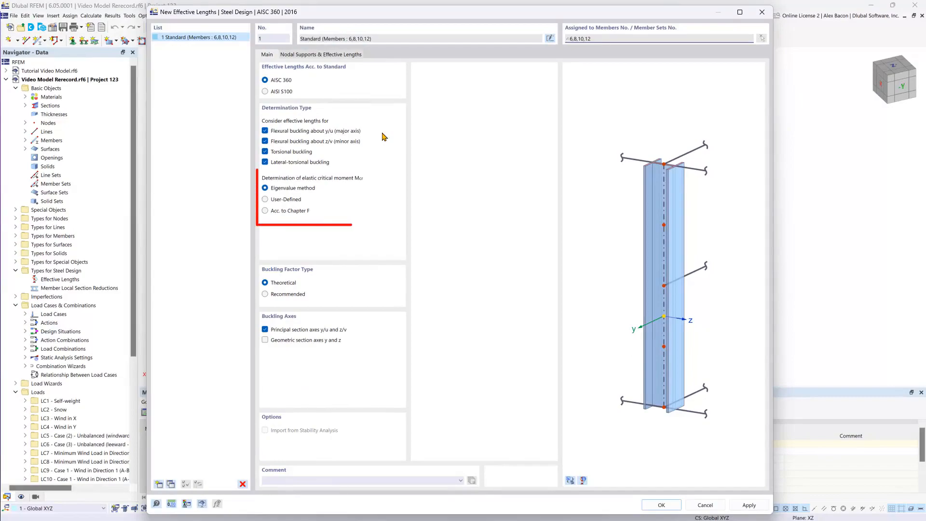
click(277, 84)
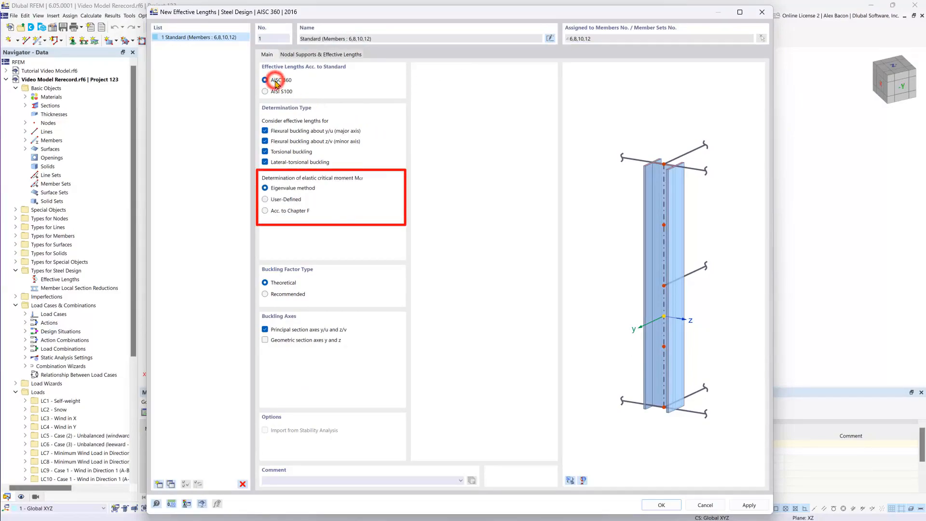
click(289, 211)
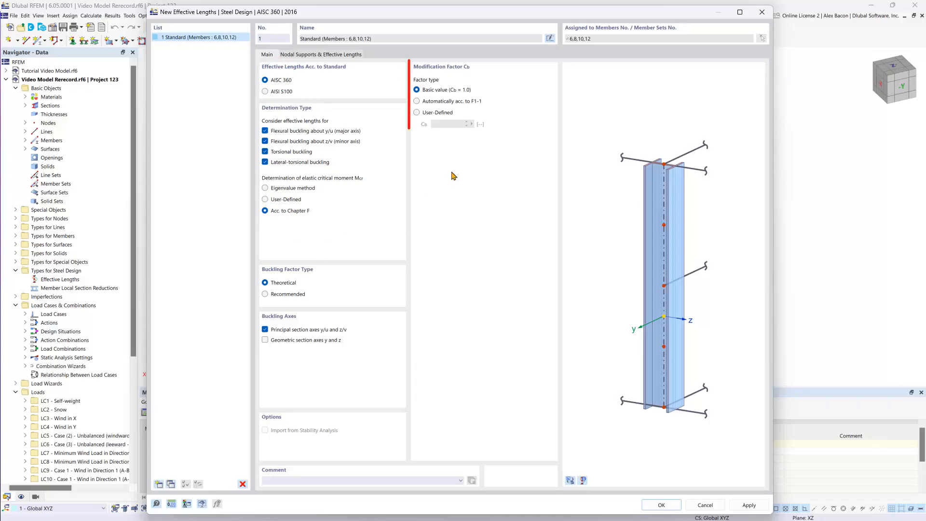
click(430, 102)
- Enable intermediate nodes in the rafters' nodal supports, import them from a rafter picked in the model, and show the model preview
click(321, 55)
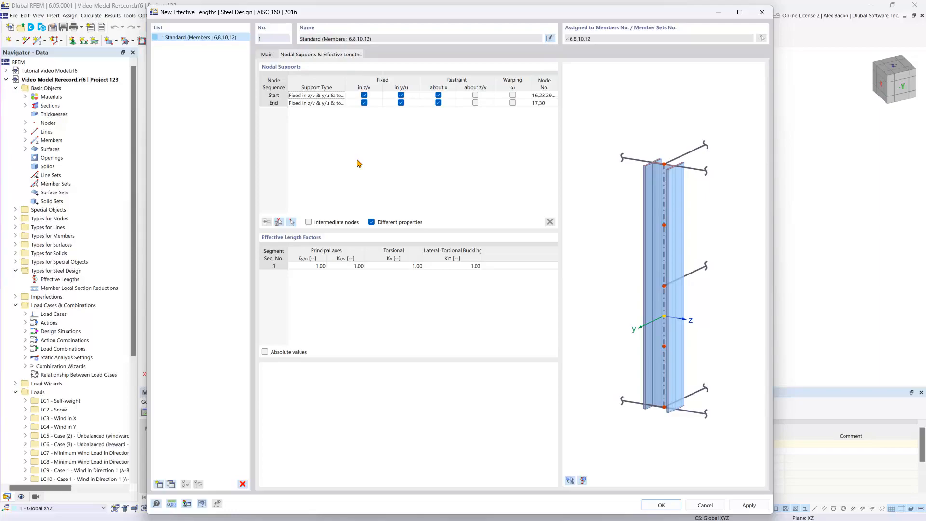
click(308, 221)
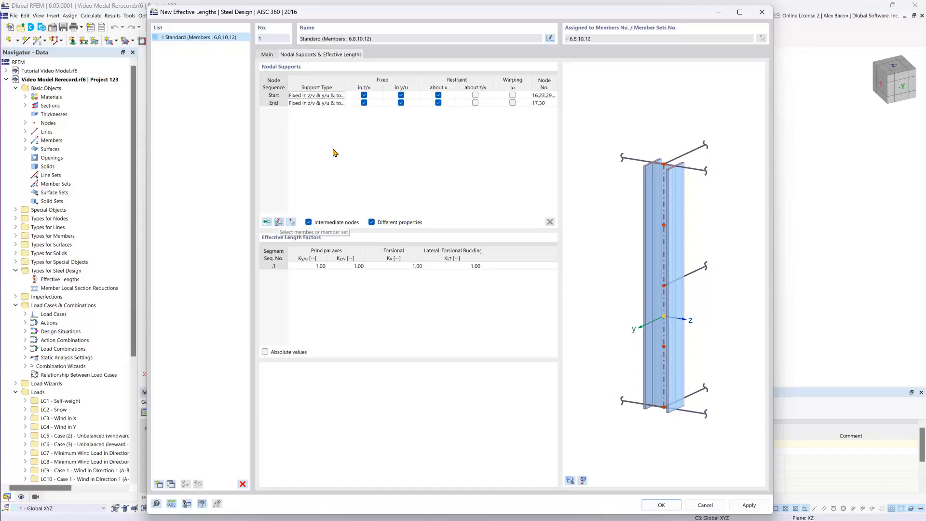
click(279, 222)
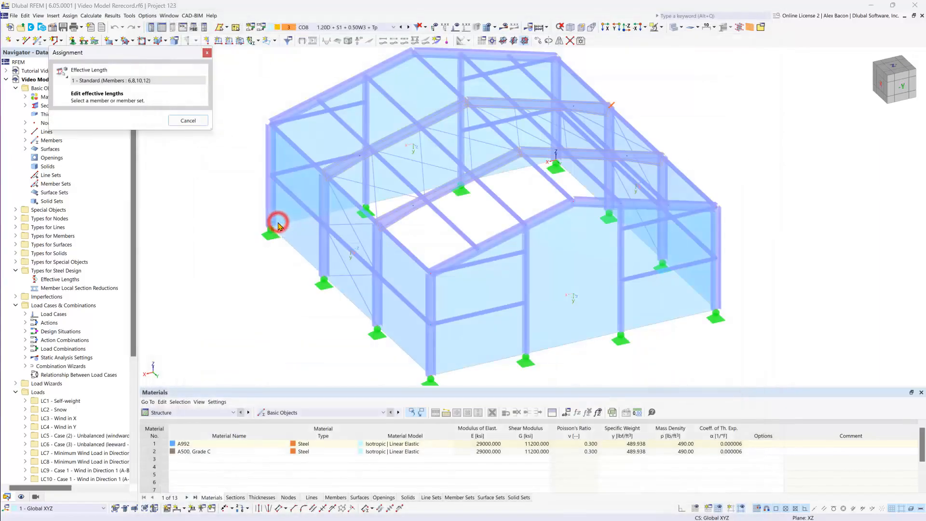
click(502, 227)
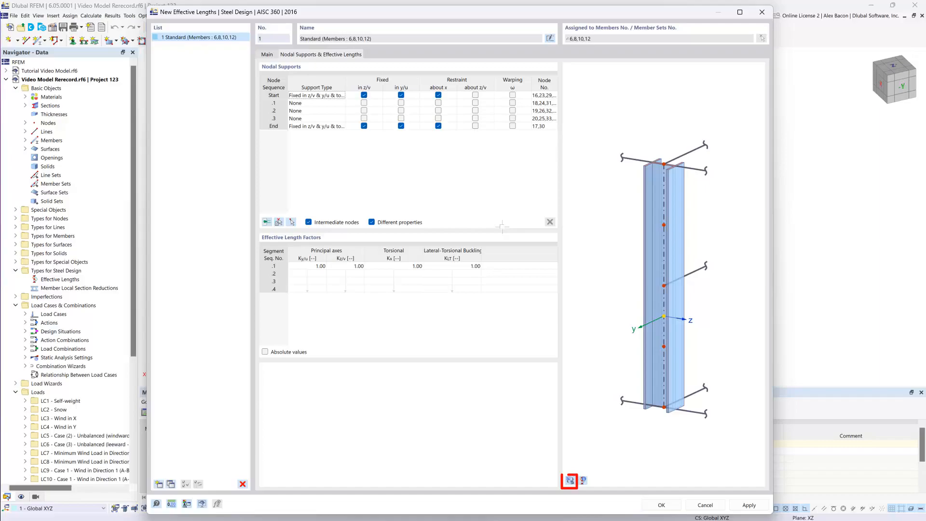
click(570, 481)
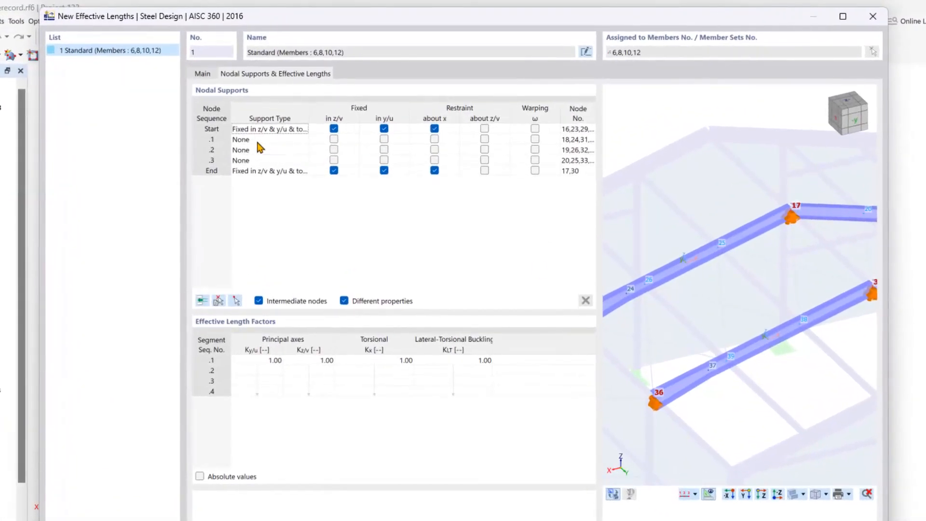
- Fix intermediate nodes .2 and .3 of the rafters in y/u and accept the effective lengths definition
click(257, 143)
click(211, 140)
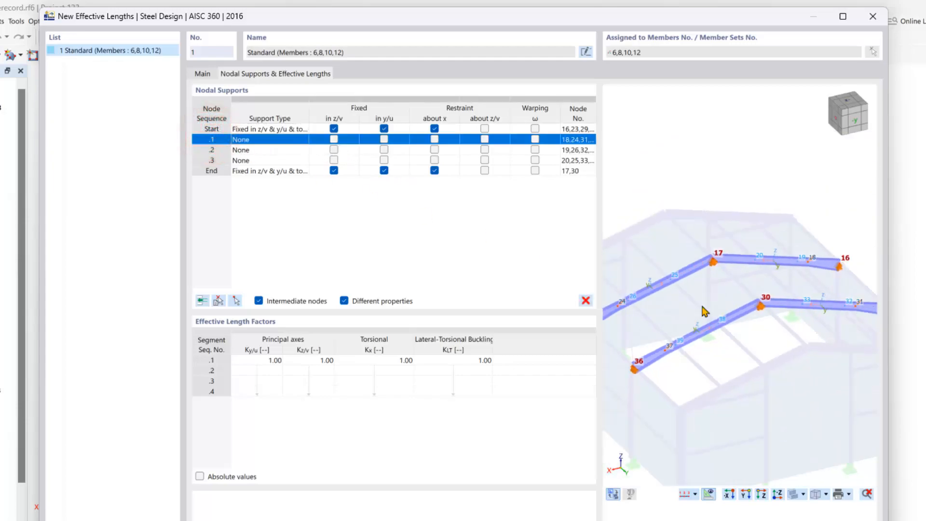
scroll(702, 311, up, 5)
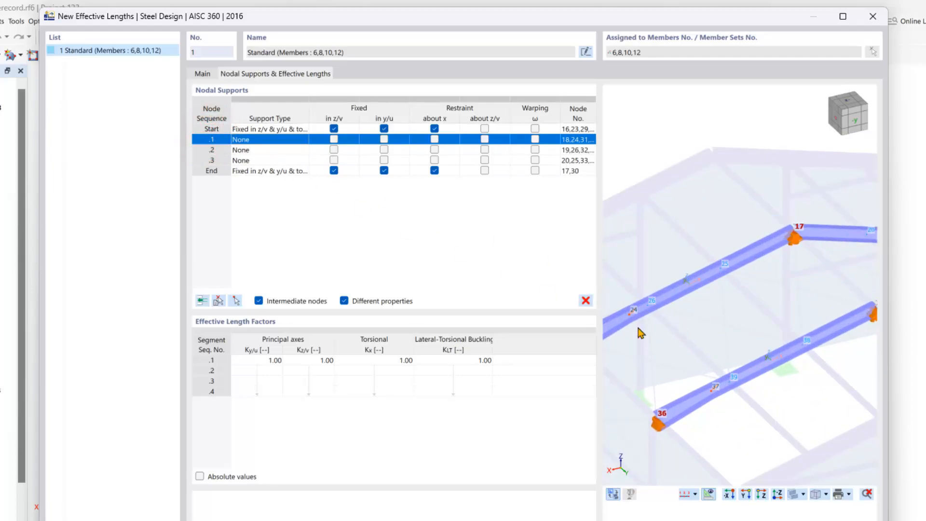
scroll(640, 333, up, 2)
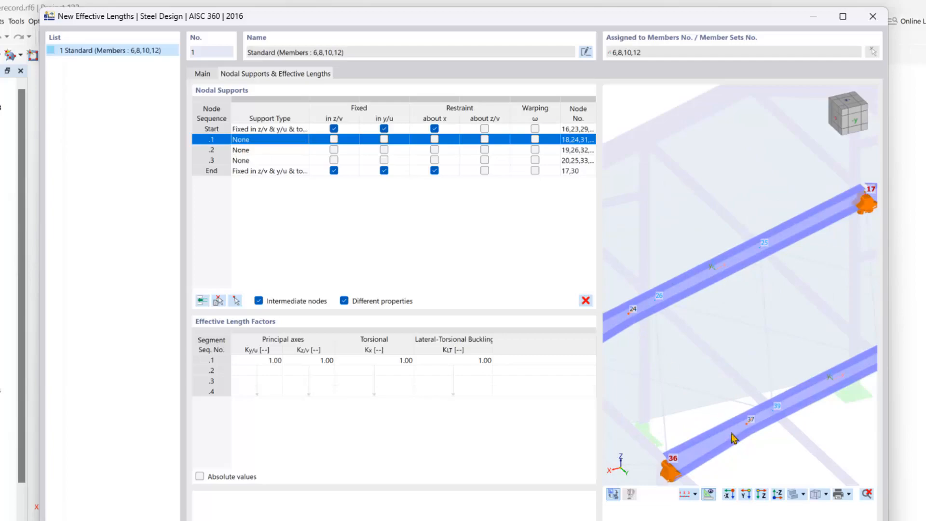
scroll(735, 441, down, 2)
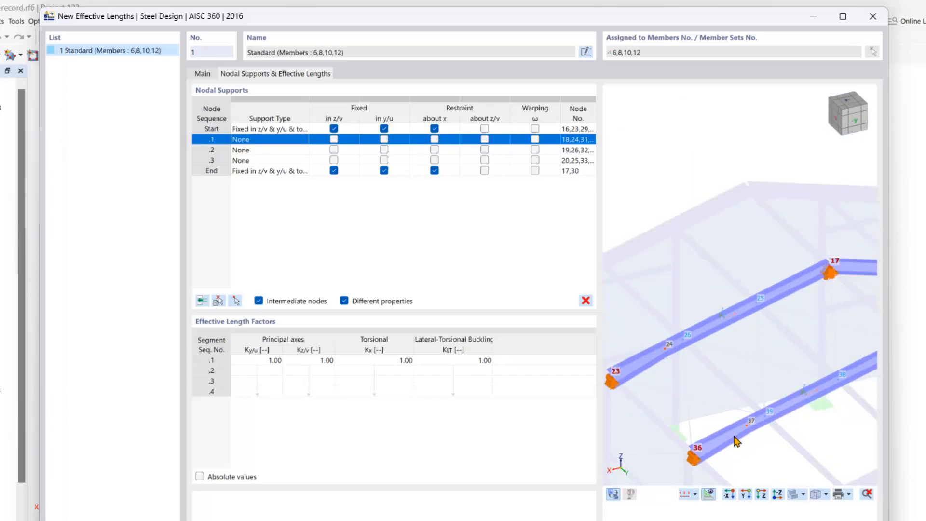
click(211, 149)
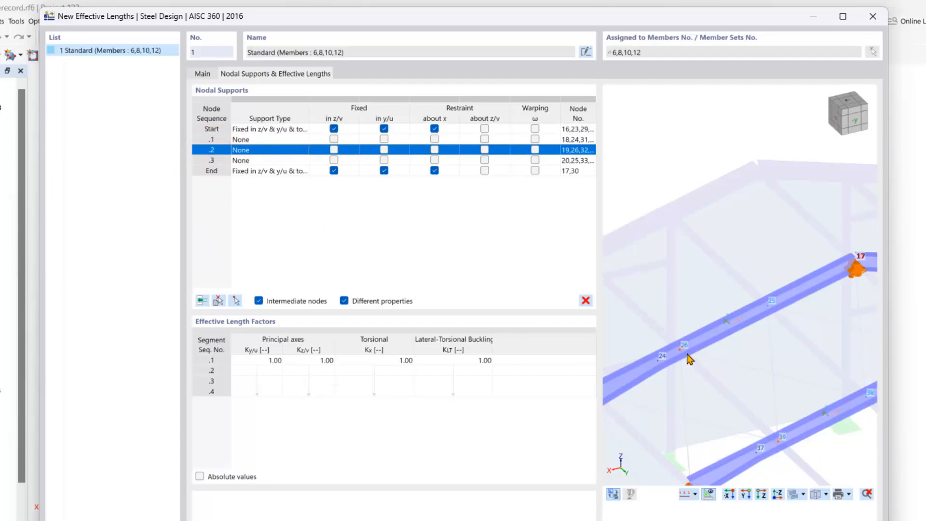
click(384, 149)
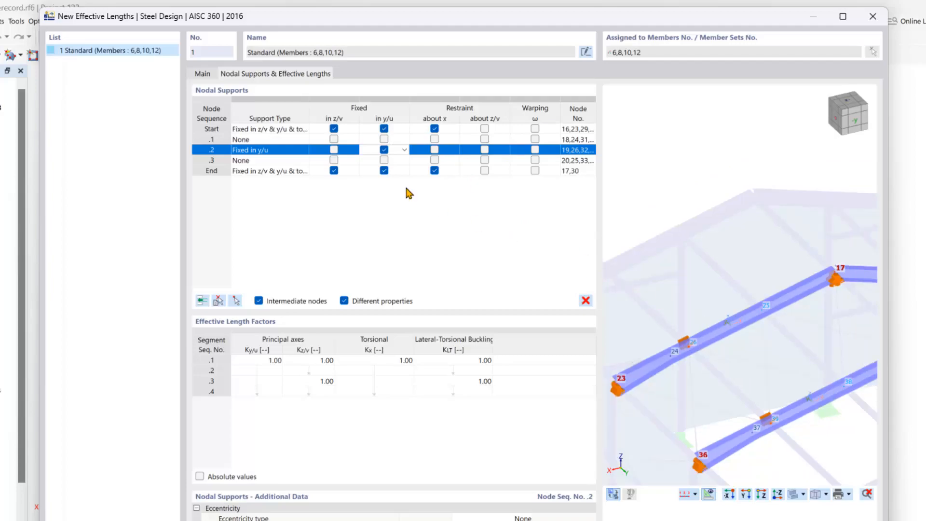
click(384, 160)
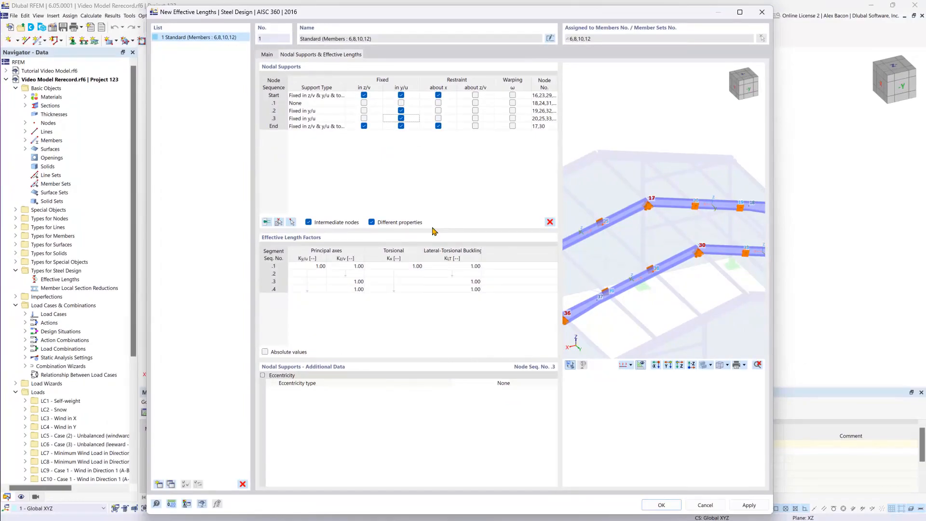
click(304, 300)
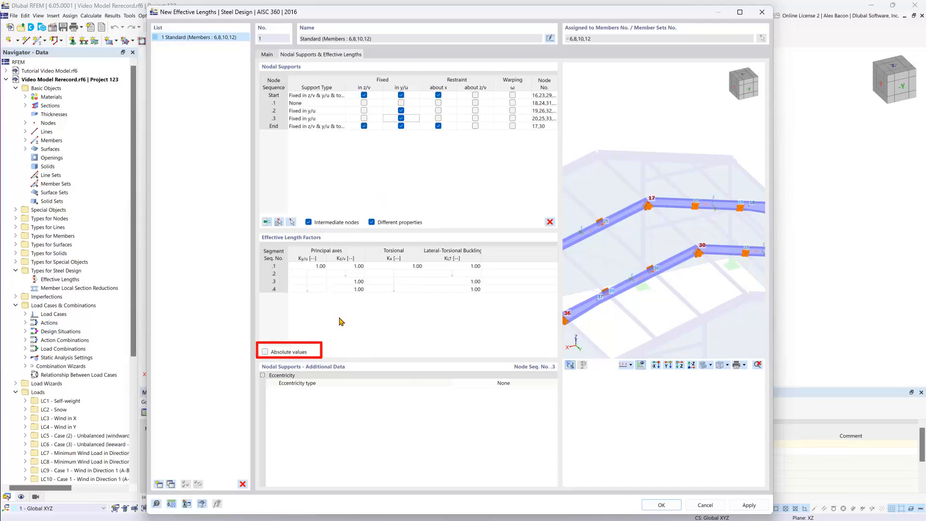
click(446, 333)
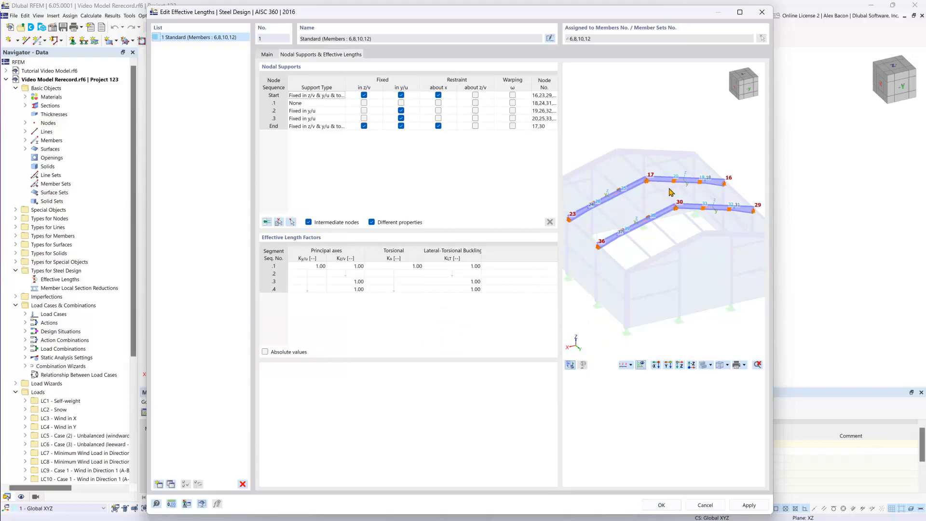
click(661, 454)
click(661, 504)
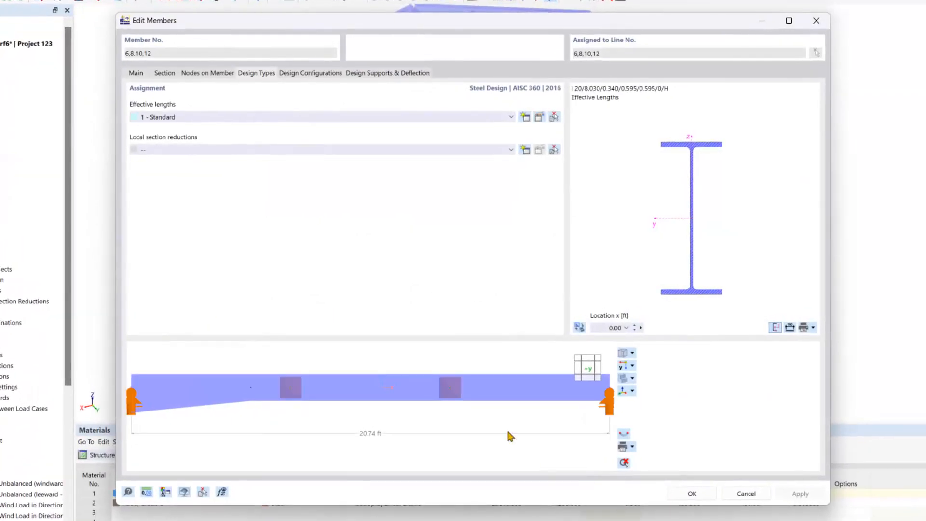
- Inspect the rafters' assigned supports in the member preview and their strength, serviceability and seismic design configurations
right_drag(410, 341, 444, 359)
right_drag(452, 391, 398, 389)
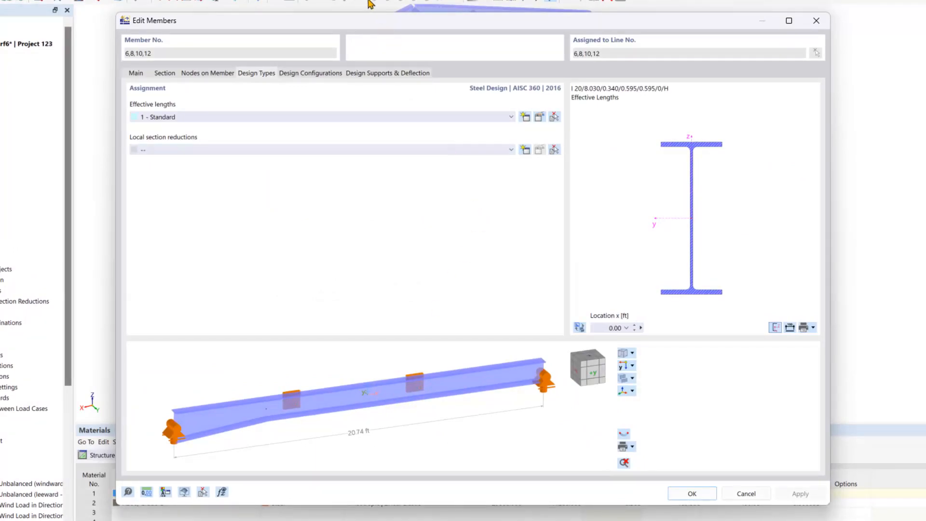
click(332, 74)
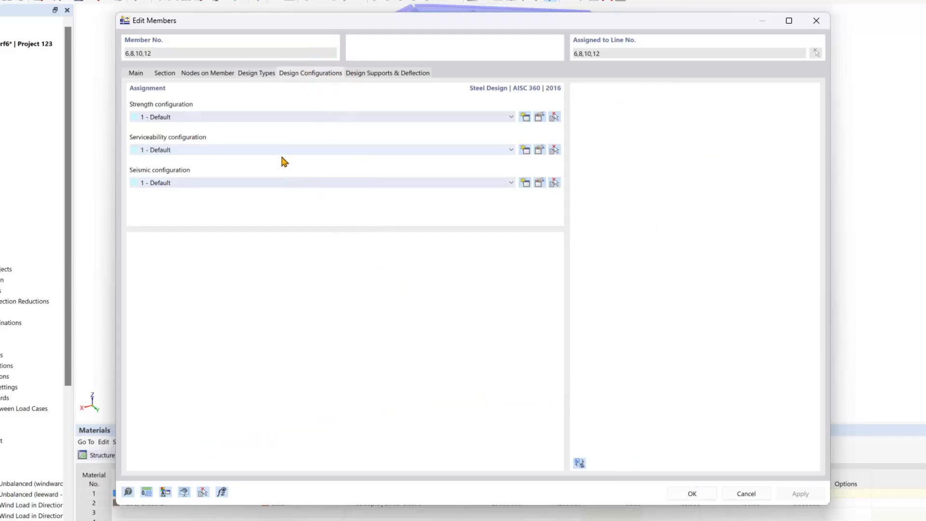
click(511, 150)
click(512, 151)
click(512, 151)
click(512, 151)
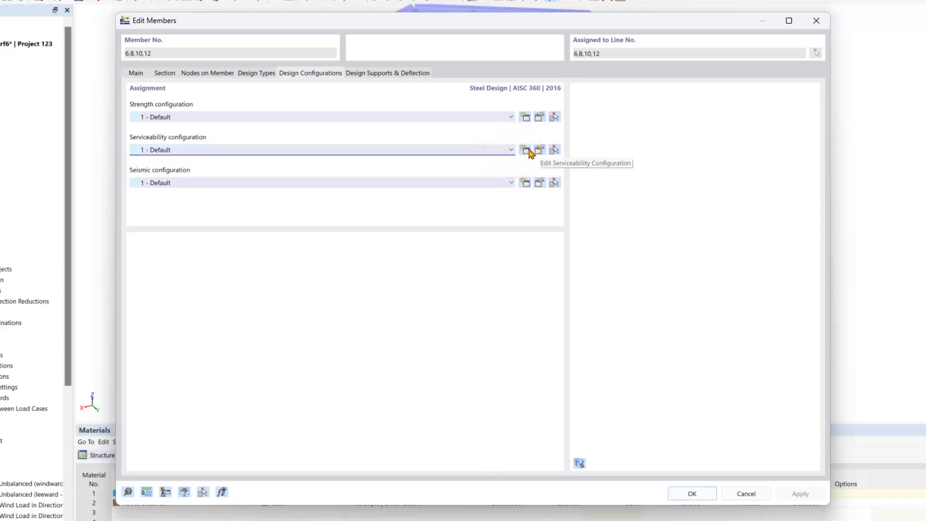
- Review the rafters' design supports and deflection analysis settings and accept the member edits
click(423, 73)
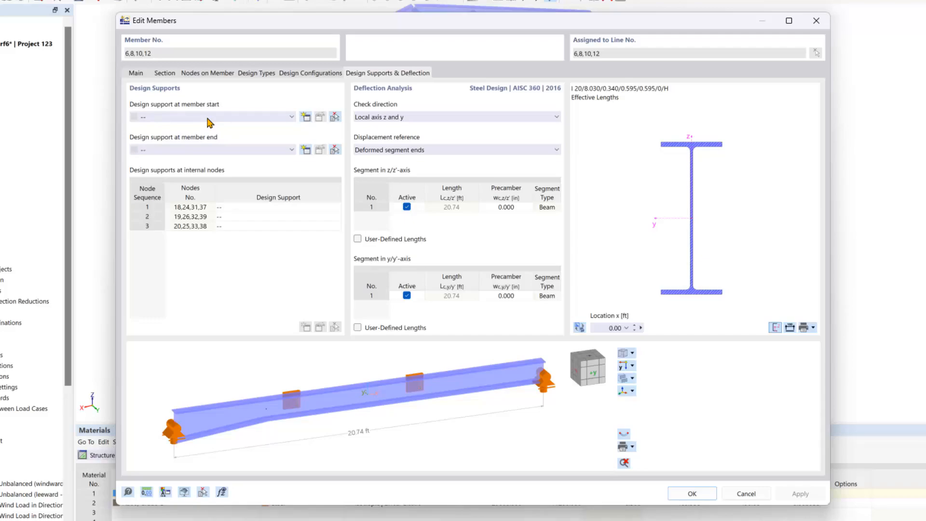
click(253, 303)
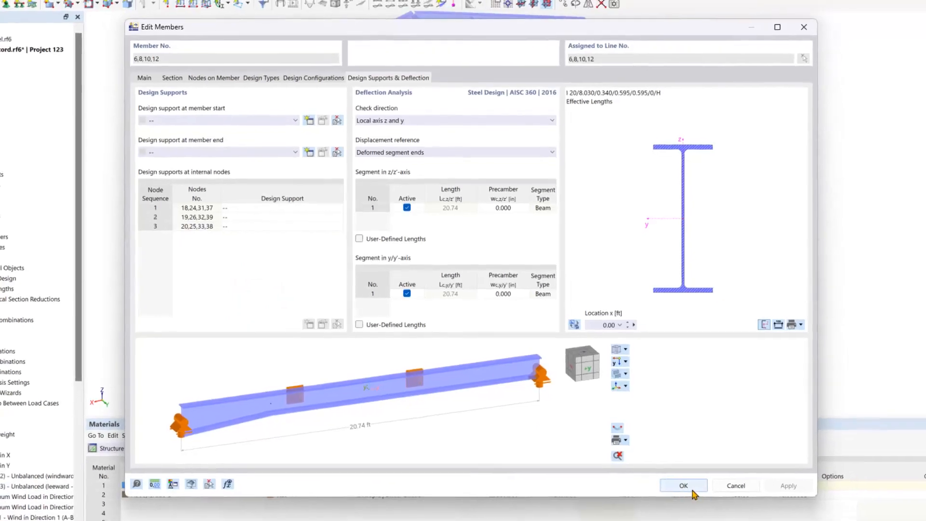
click(692, 494)
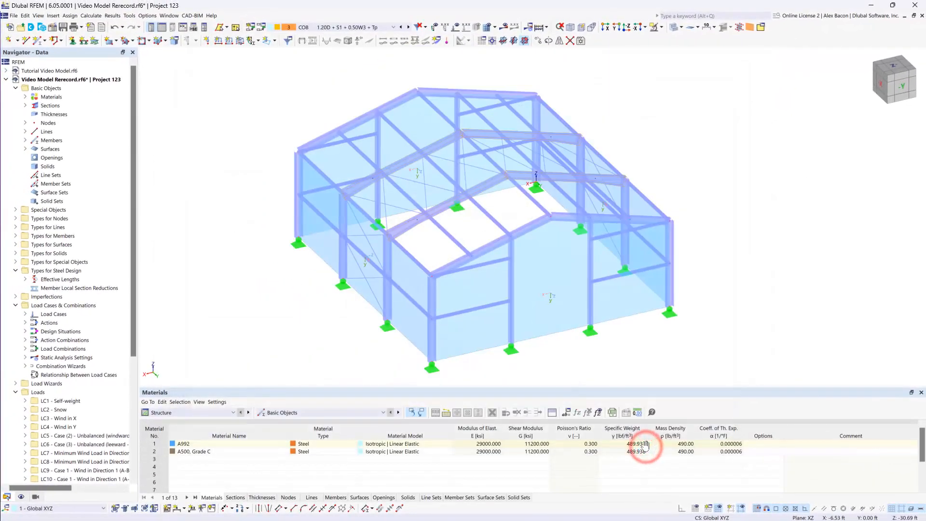
- Select the four corner columns of the building (members 1, 3, 13 and 15) and open them for editing
click(284, 306)
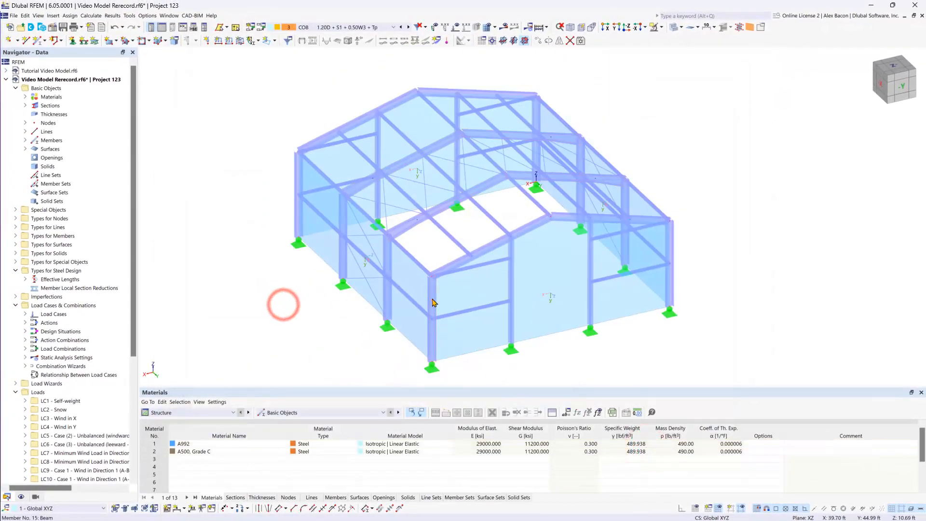
click(432, 299)
click(670, 241)
click(542, 109)
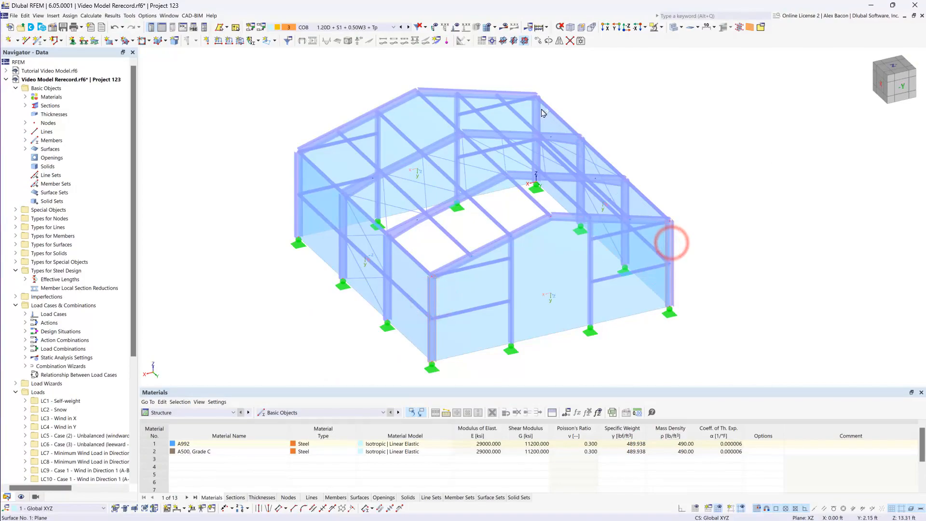
click(583, 105)
click(538, 112)
click(667, 244)
click(433, 293)
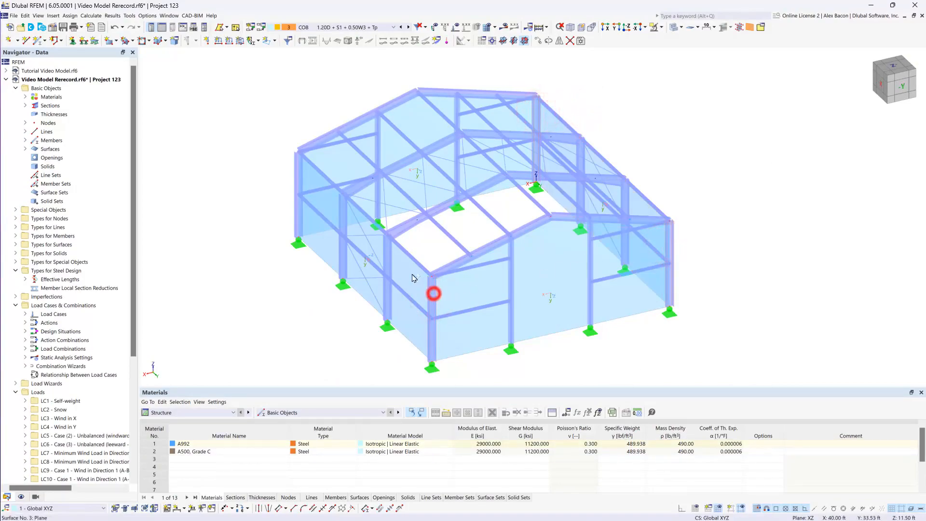
double_click(296, 172)
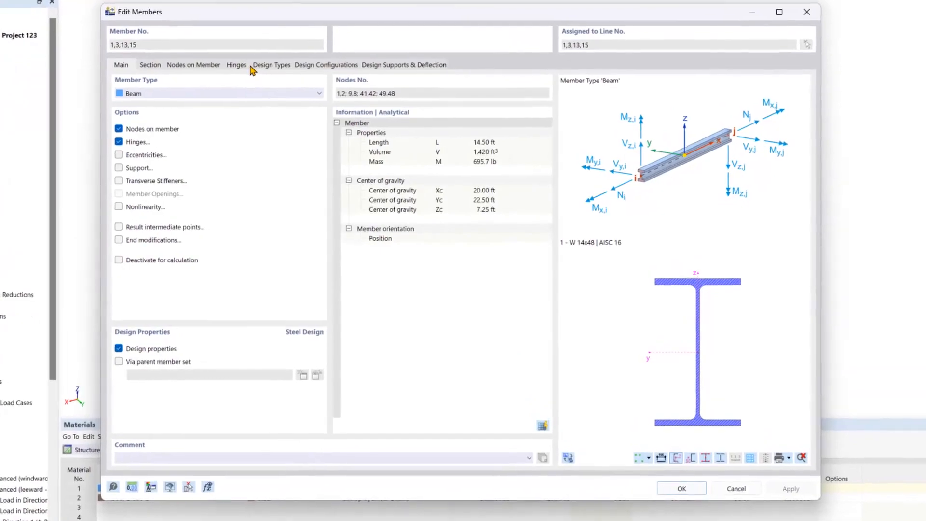
- Create new AISC 360 effective lengths for the corner columns with Mcr according to Chapter F and Cb automatically according to F1-1
click(296, 105)
click(254, 109)
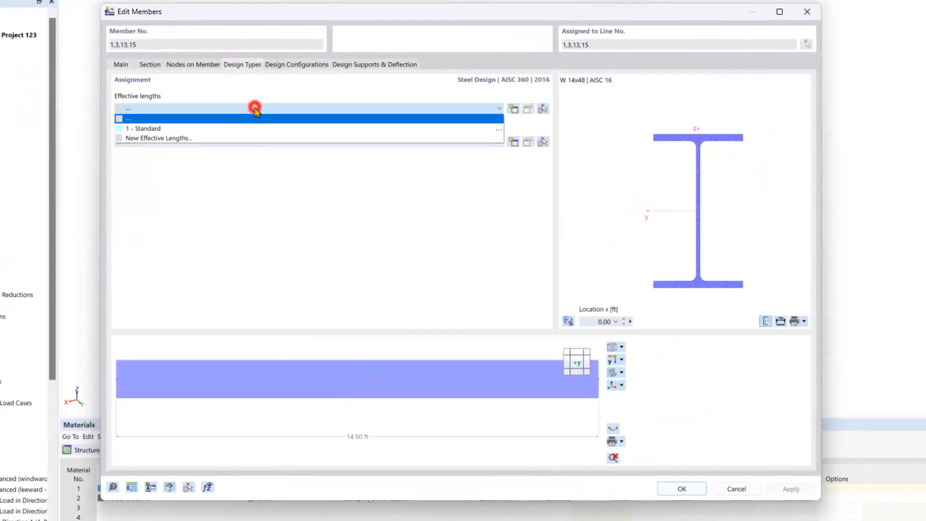
click(219, 137)
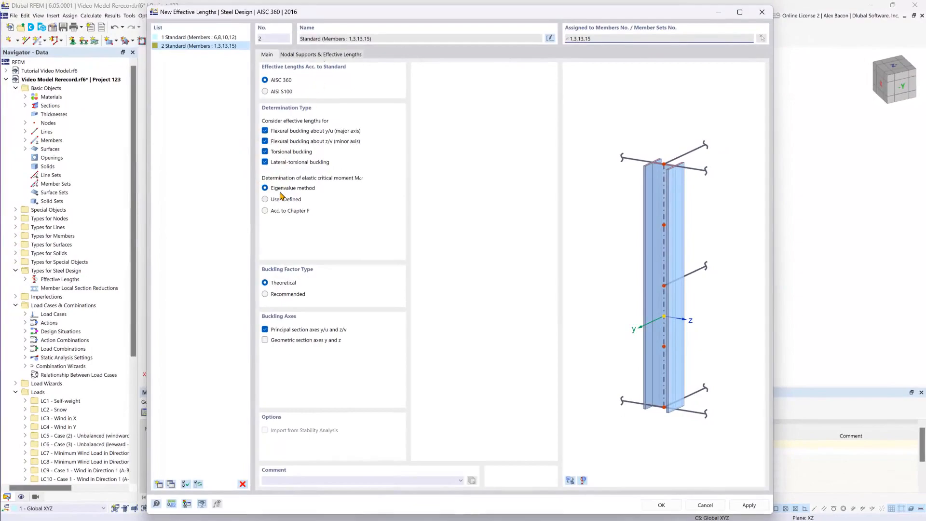
click(266, 210)
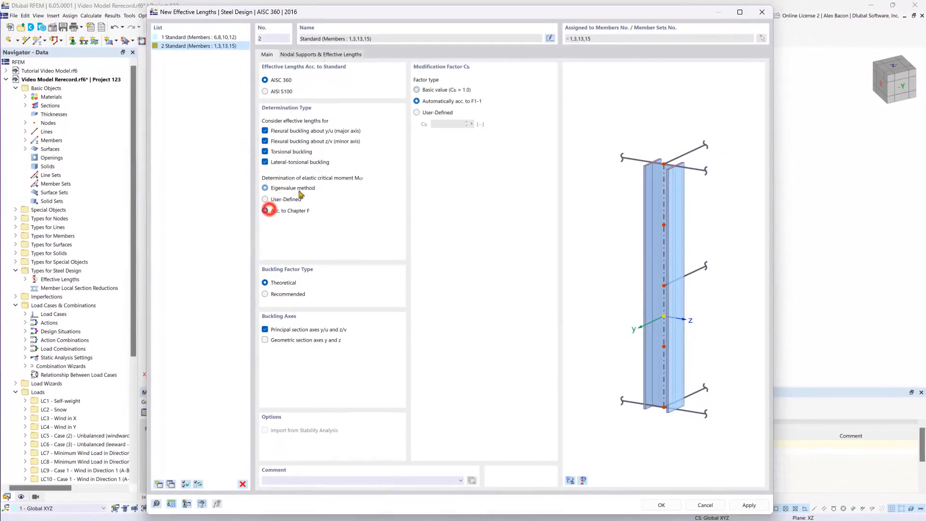
click(434, 102)
- Enable intermediate nodes in the columns' nodal supports and add the intermediate node row from the model
click(340, 54)
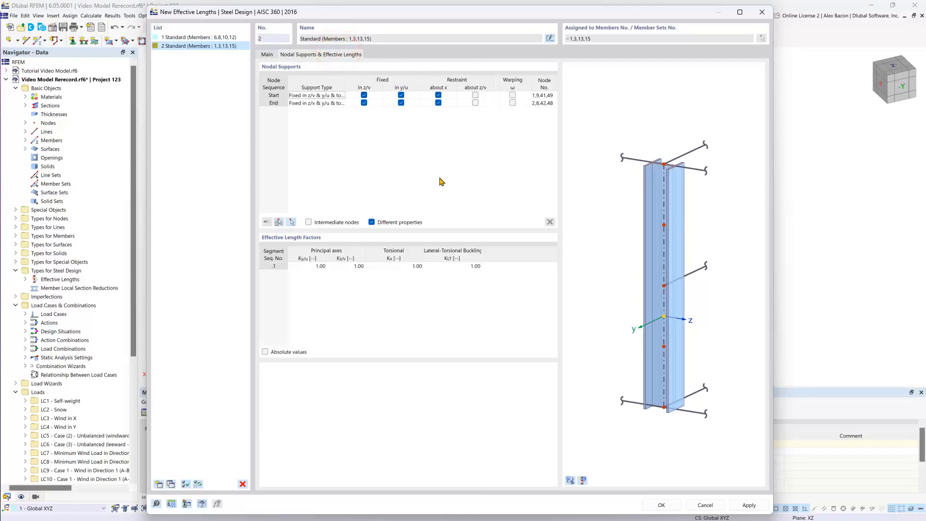
click(309, 221)
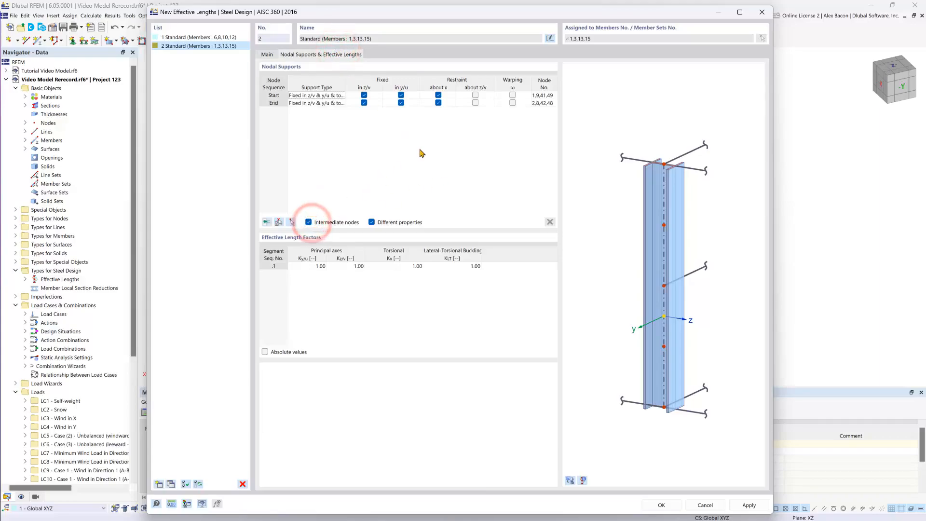
click(279, 221)
click(385, 249)
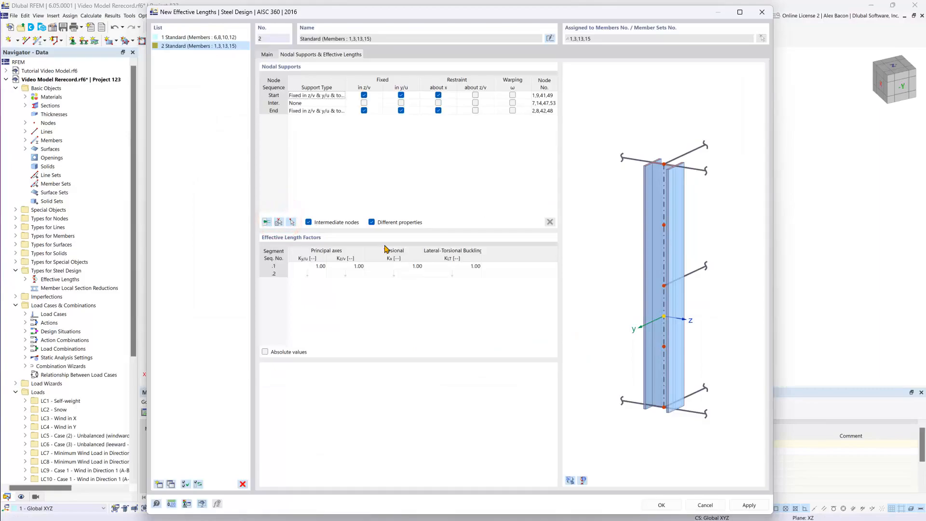
- Fix the columns' intermediate node in z/v and y/u, and accept the effective lengths and the member edits
click(571, 481)
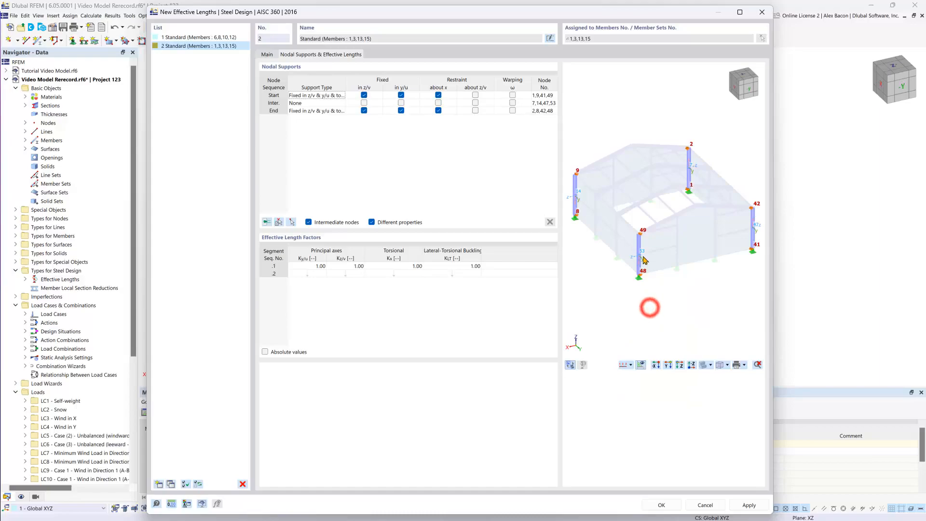
scroll(648, 305, up, 5)
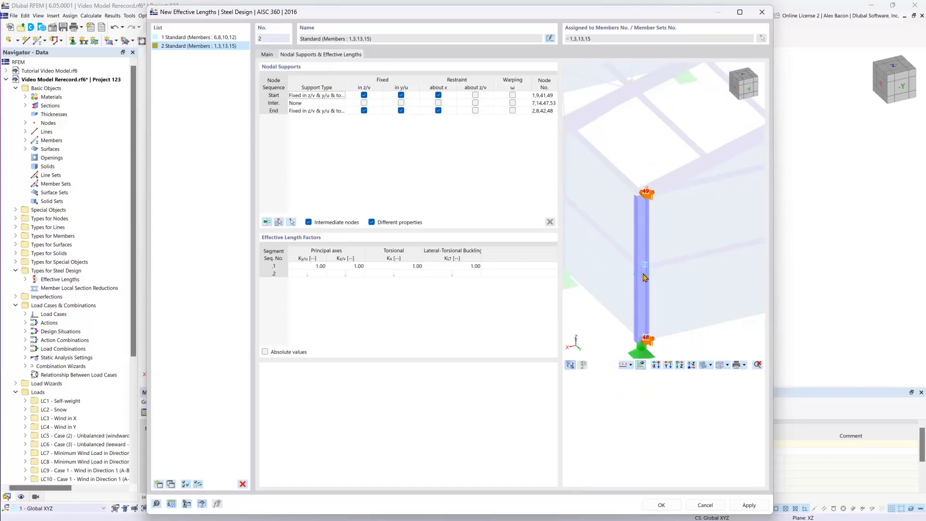
scroll(644, 277, up, 2)
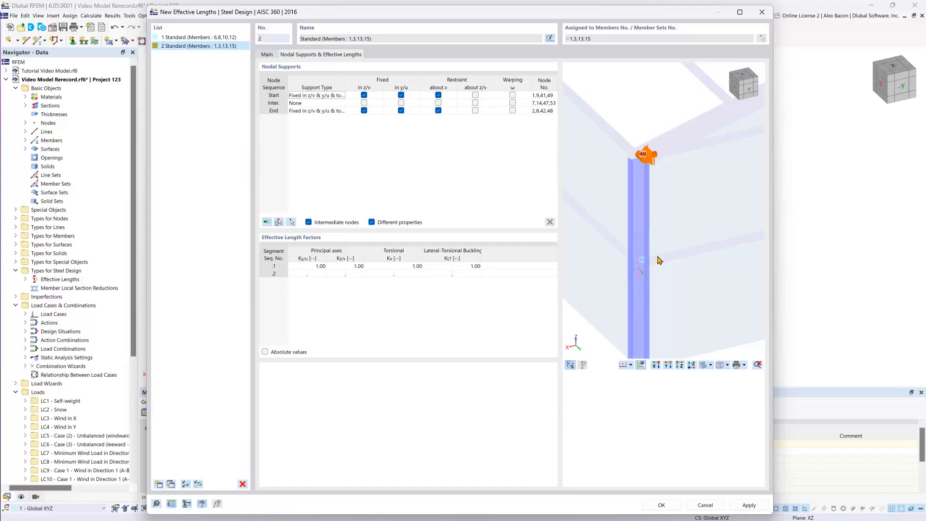
click(367, 103)
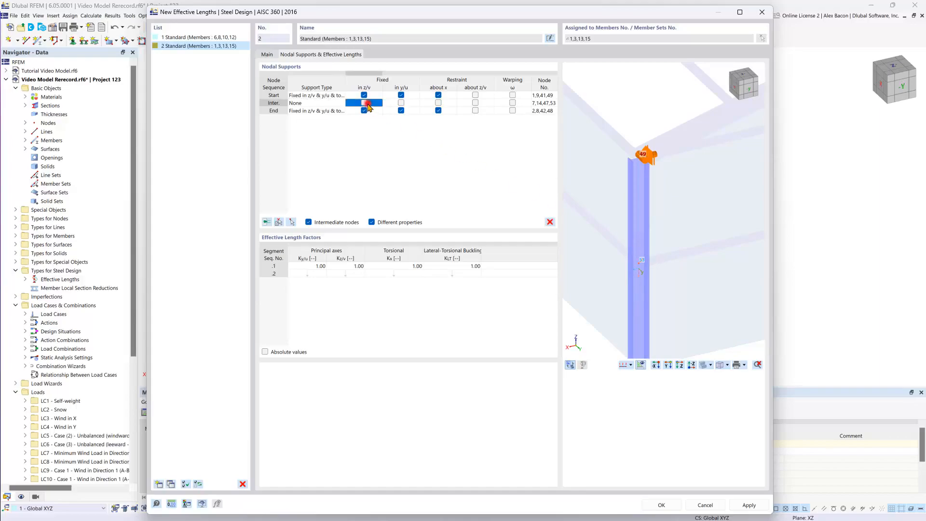
click(401, 103)
click(364, 103)
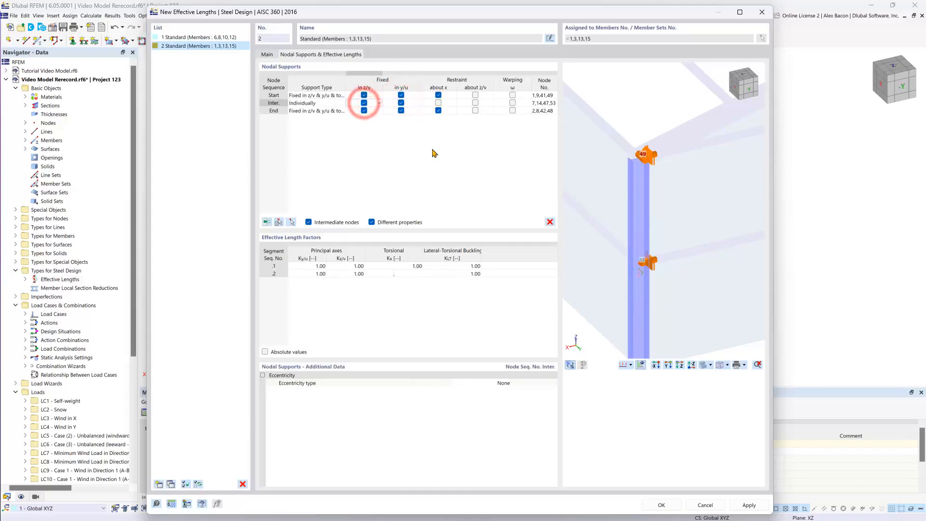
click(663, 505)
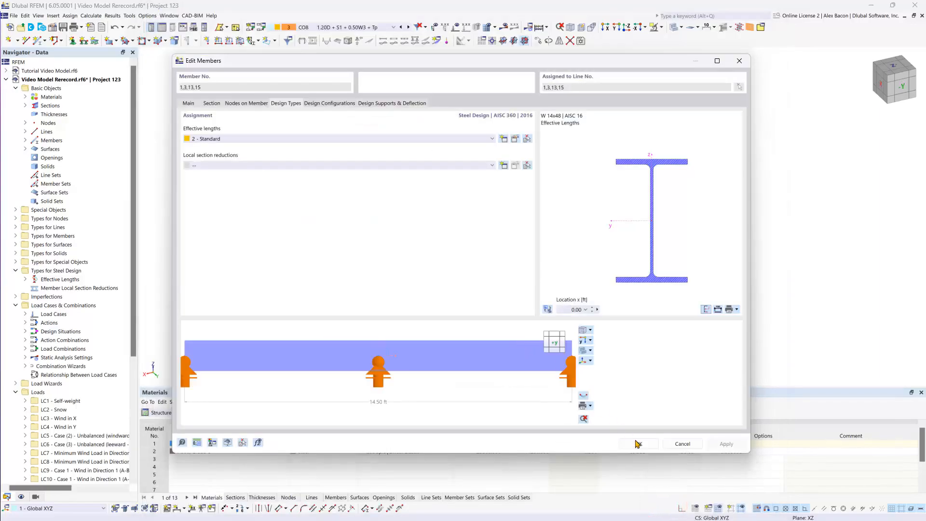
click(638, 443)
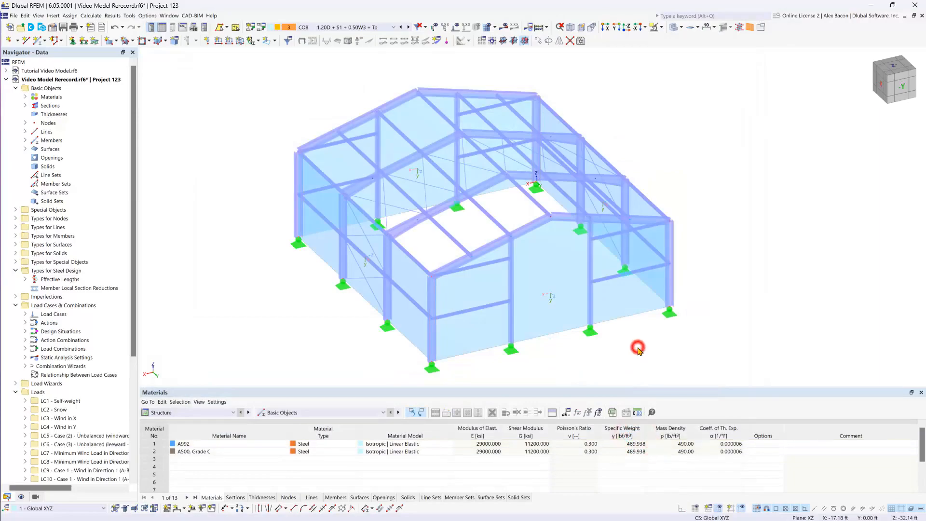
scroll(638, 347, up, 1)
mouse_move(650, 359)
middle_down()
mouse_move(632, 340)
mouse_move(638, 346)
middle_up()
scroll(637, 346, down, 1)
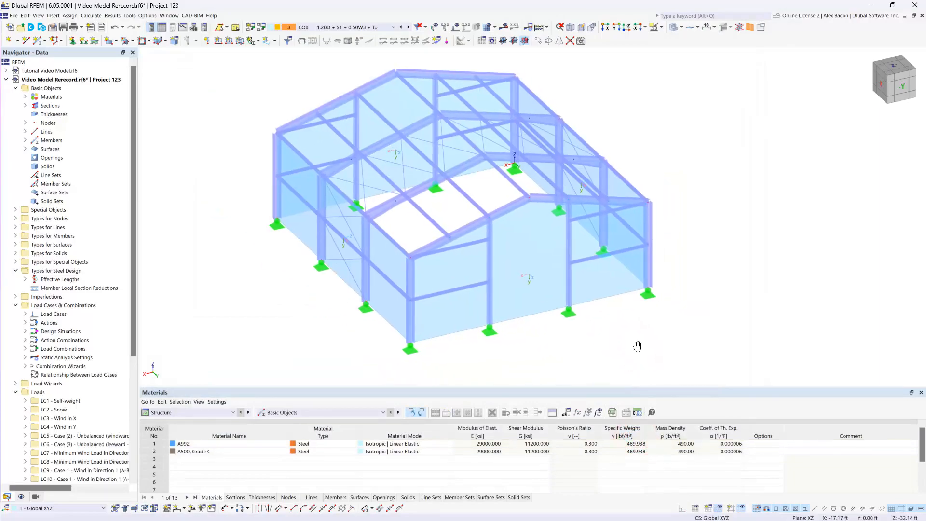